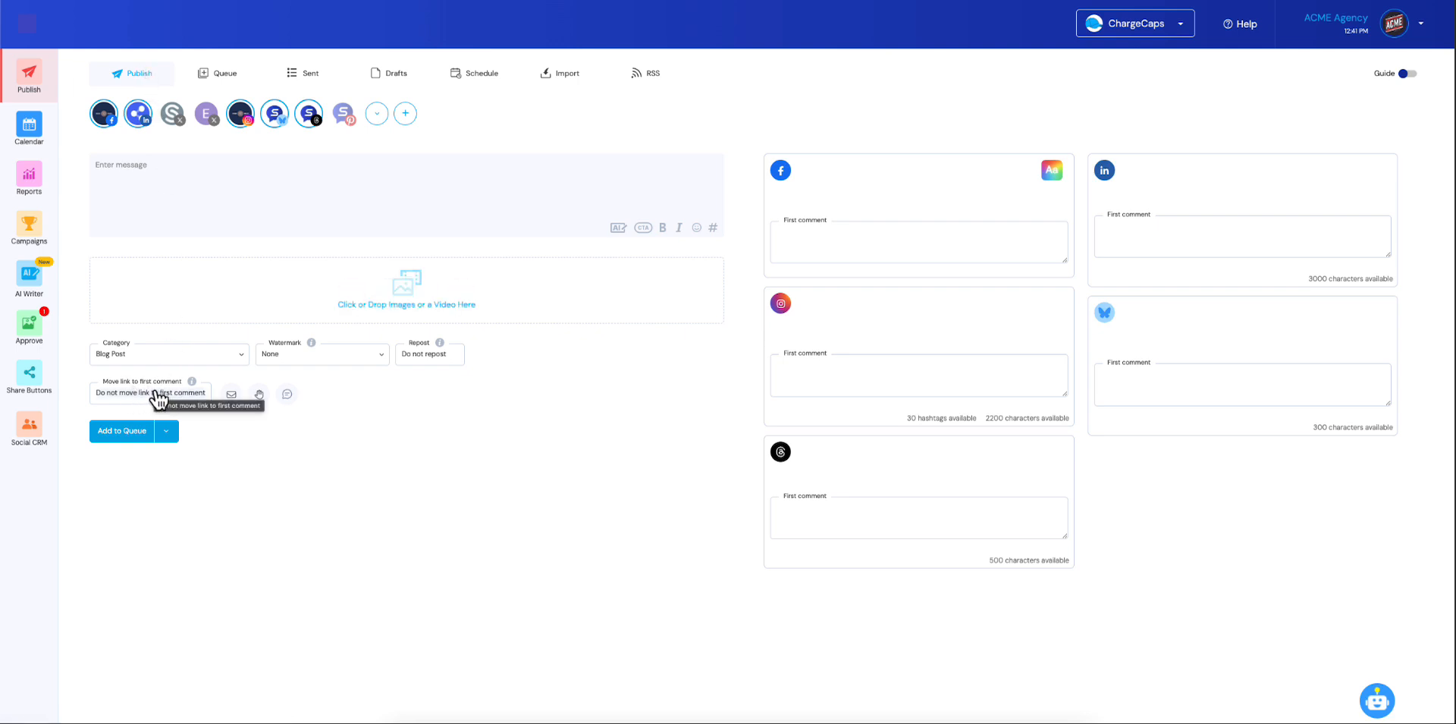
pyautogui.click(152, 196)
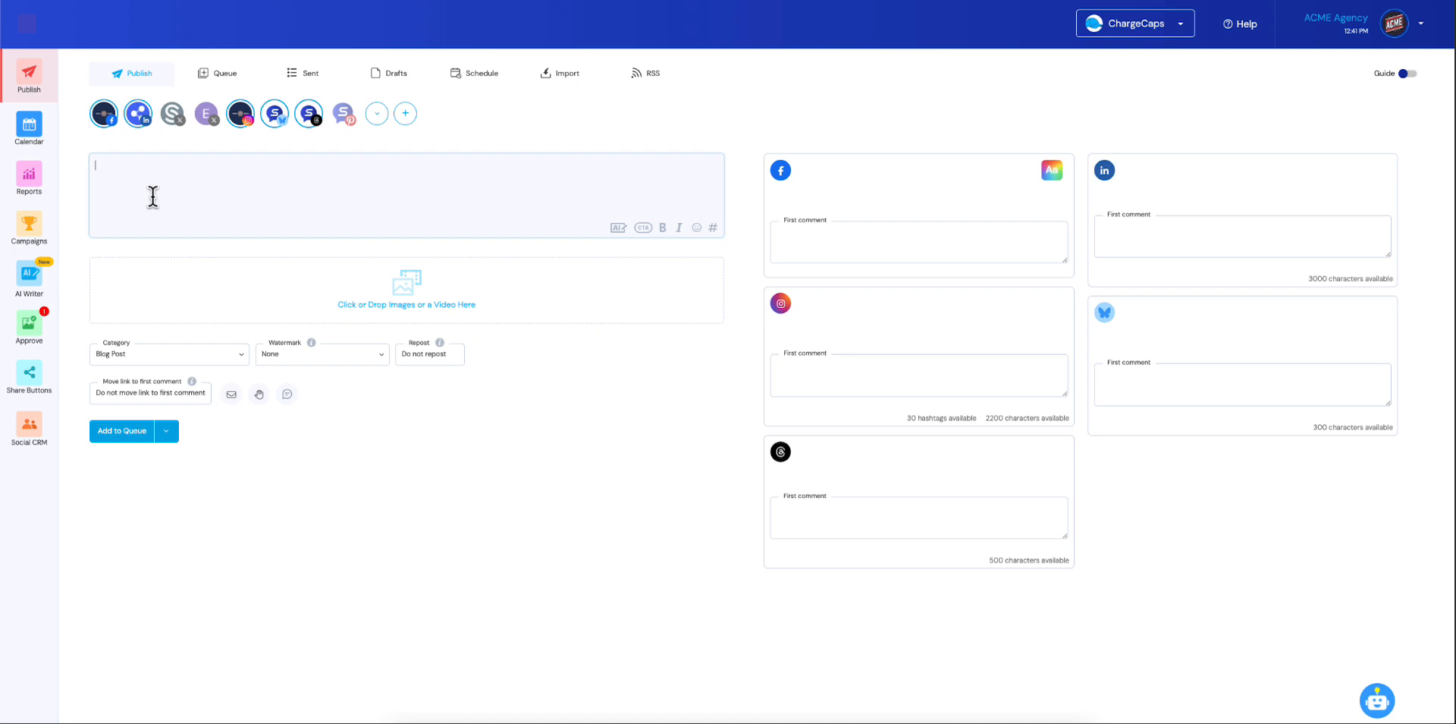
pyautogui.write("Unleash your inner thrill-seeker. The Audi R8 isn't just a car—it's a statement. Precision engineering, bold design, and a V10 roar that turns every drive into an experience. #AudiR8 #DreamCar #PerformanceRedefined www.audiusa.com")
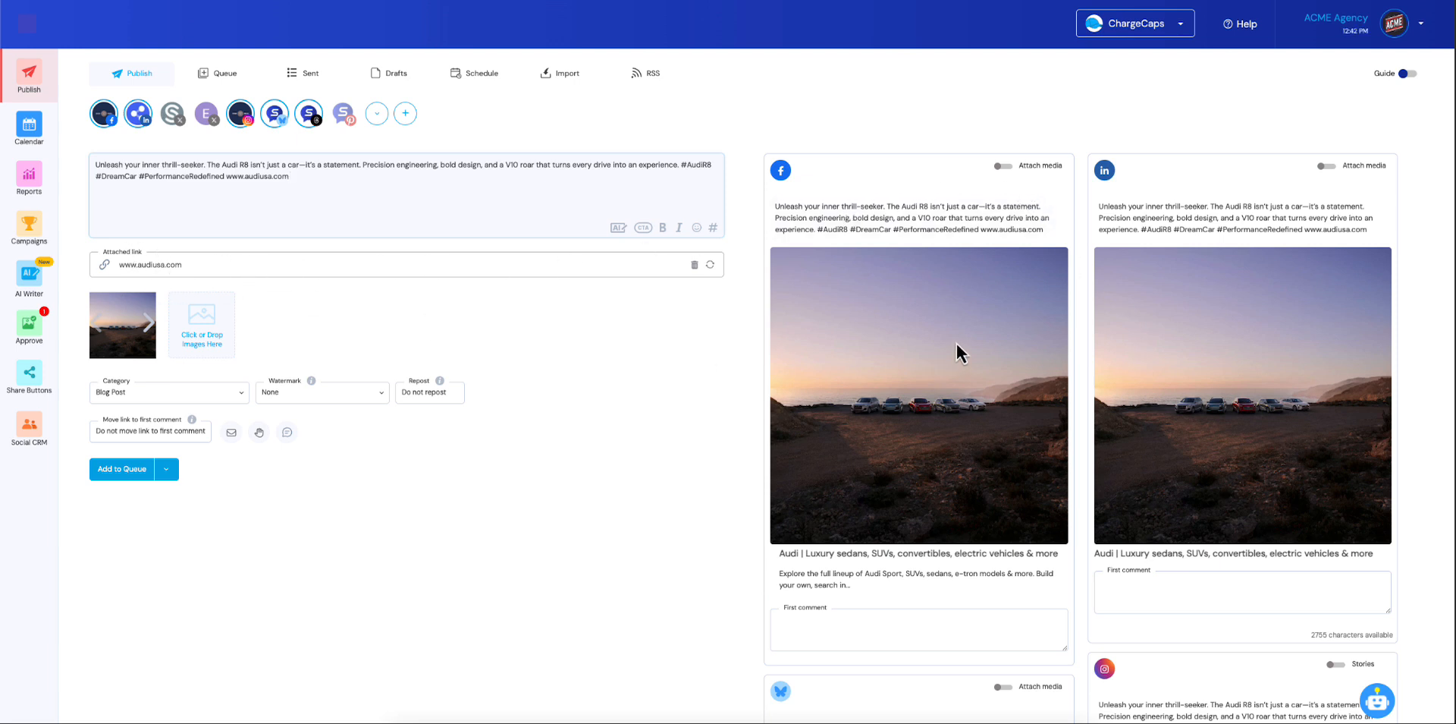
pyautogui.scroll(-6, 1183, 343)
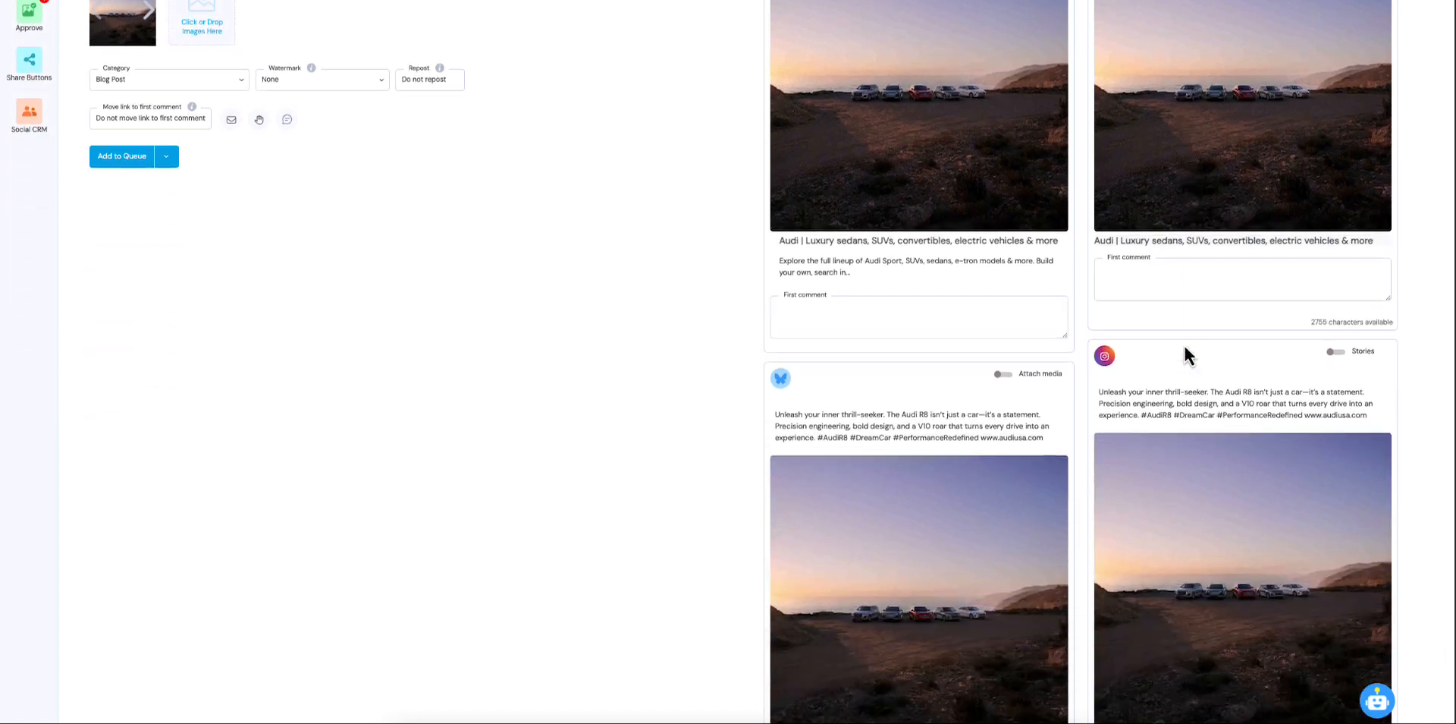
pyautogui.scroll(6, 1181, 348)
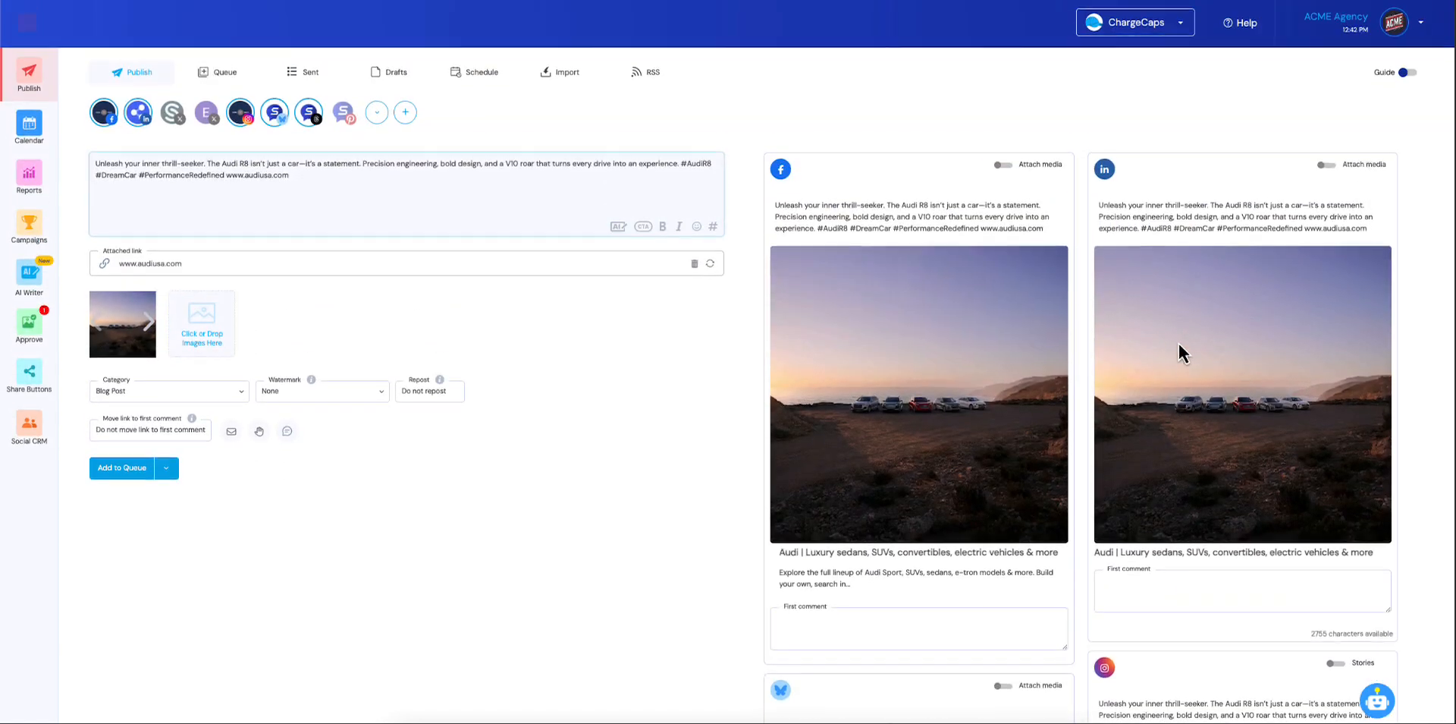
# Step: Set the post to move its link to the end of the first comment, and check the first comment in the Facebook preview
pyautogui.click(138, 430)
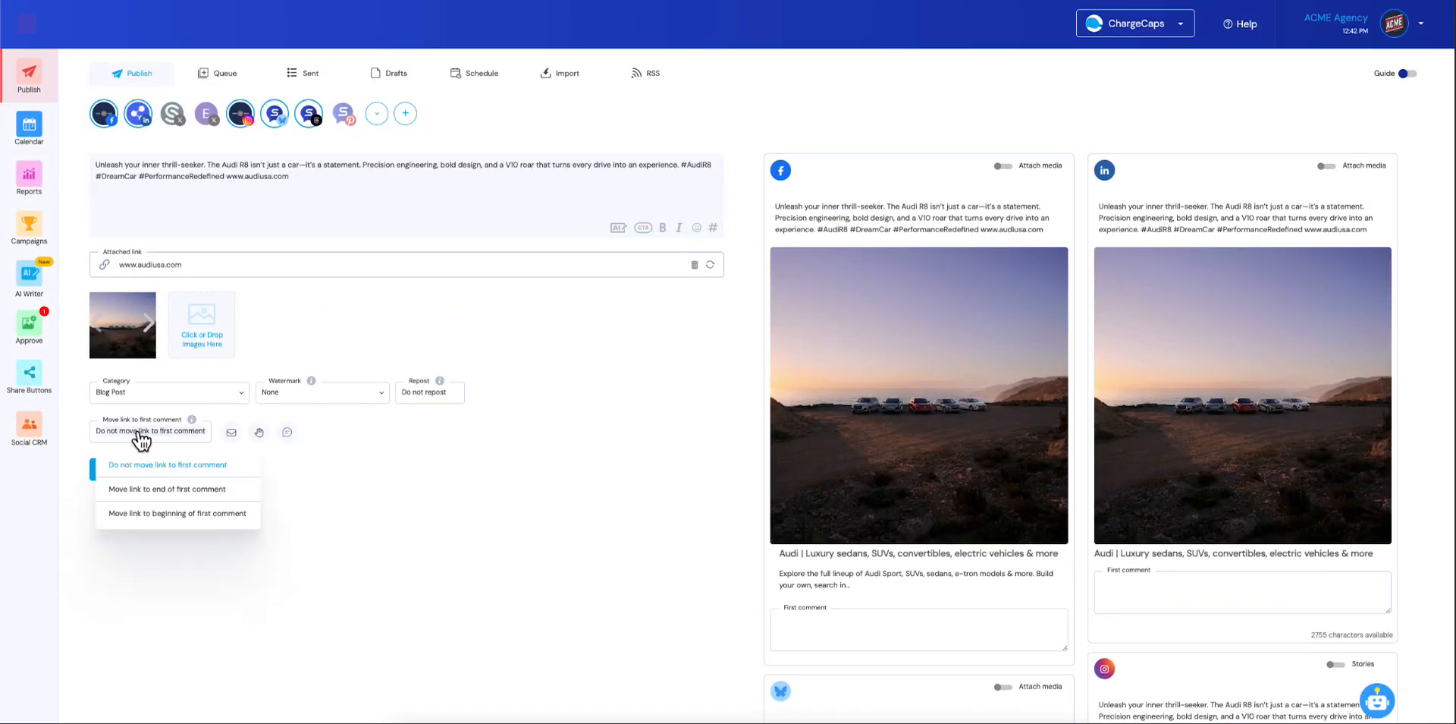
pyautogui.click(182, 490)
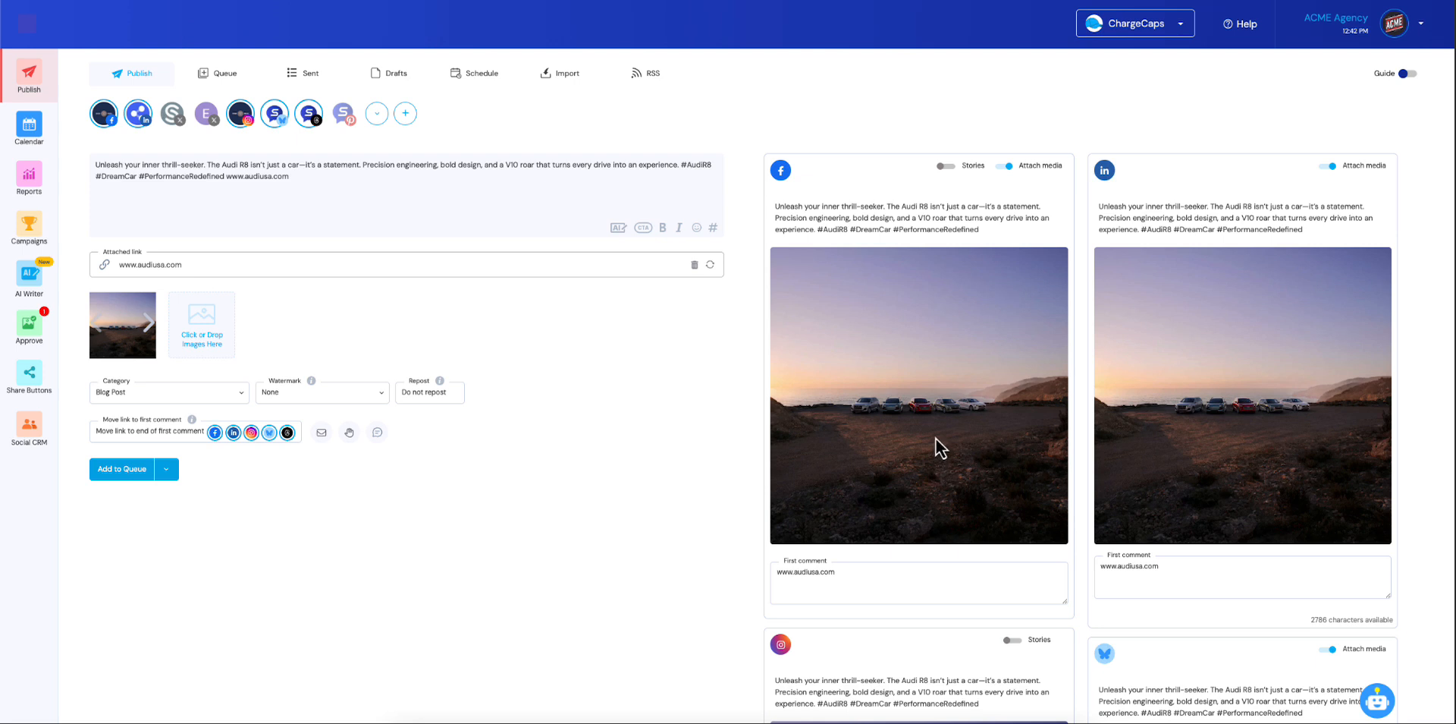
pyautogui.scroll(-1, 936, 438)
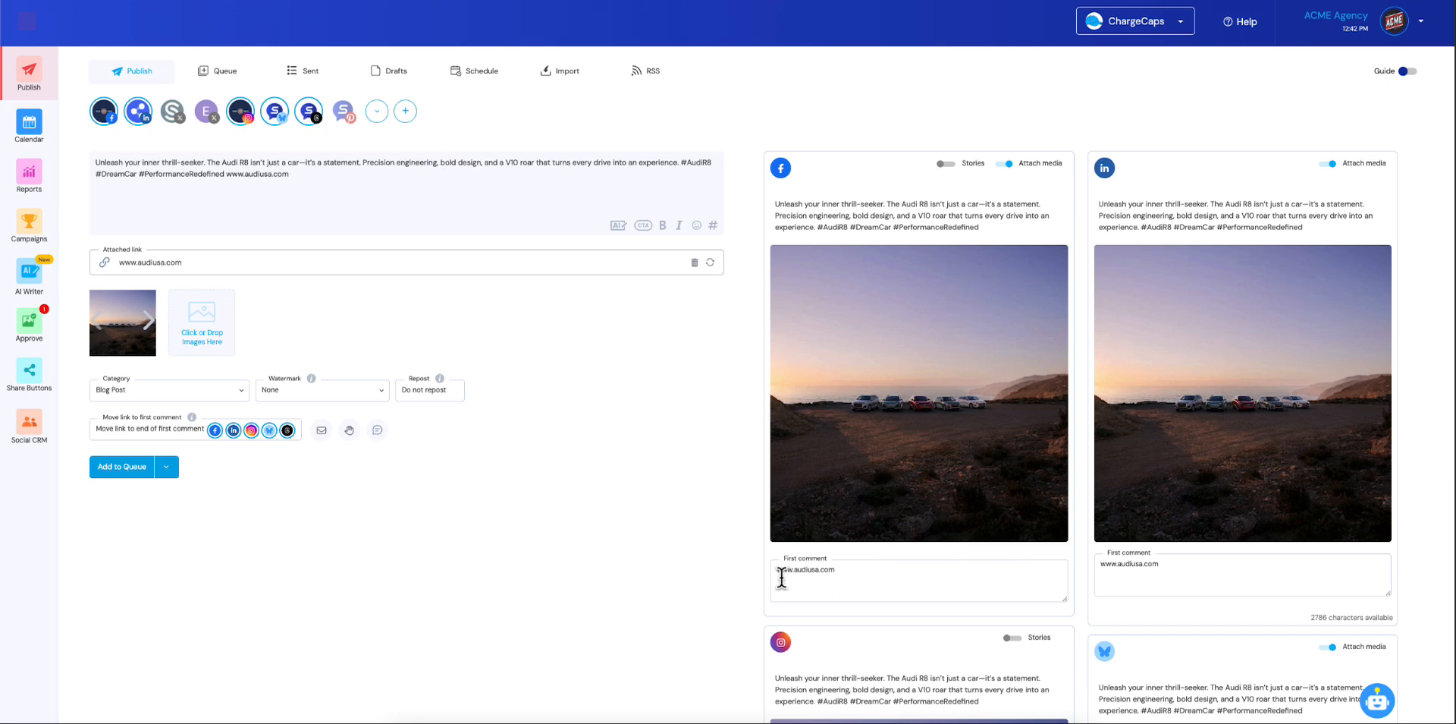
pyautogui.click(840, 571)
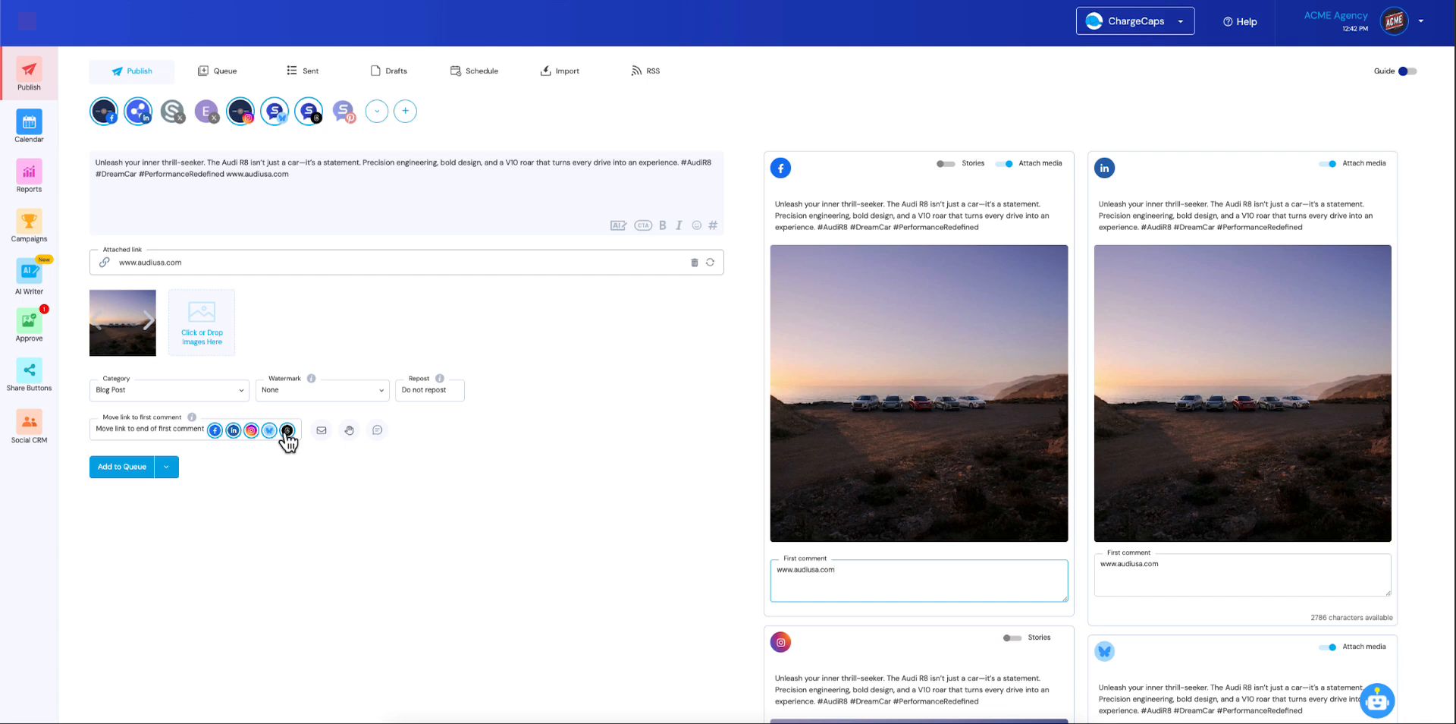
# Step: Try excluding Facebook from the link move and turning off its attached media, and include Facebook again
pyautogui.click(216, 431)
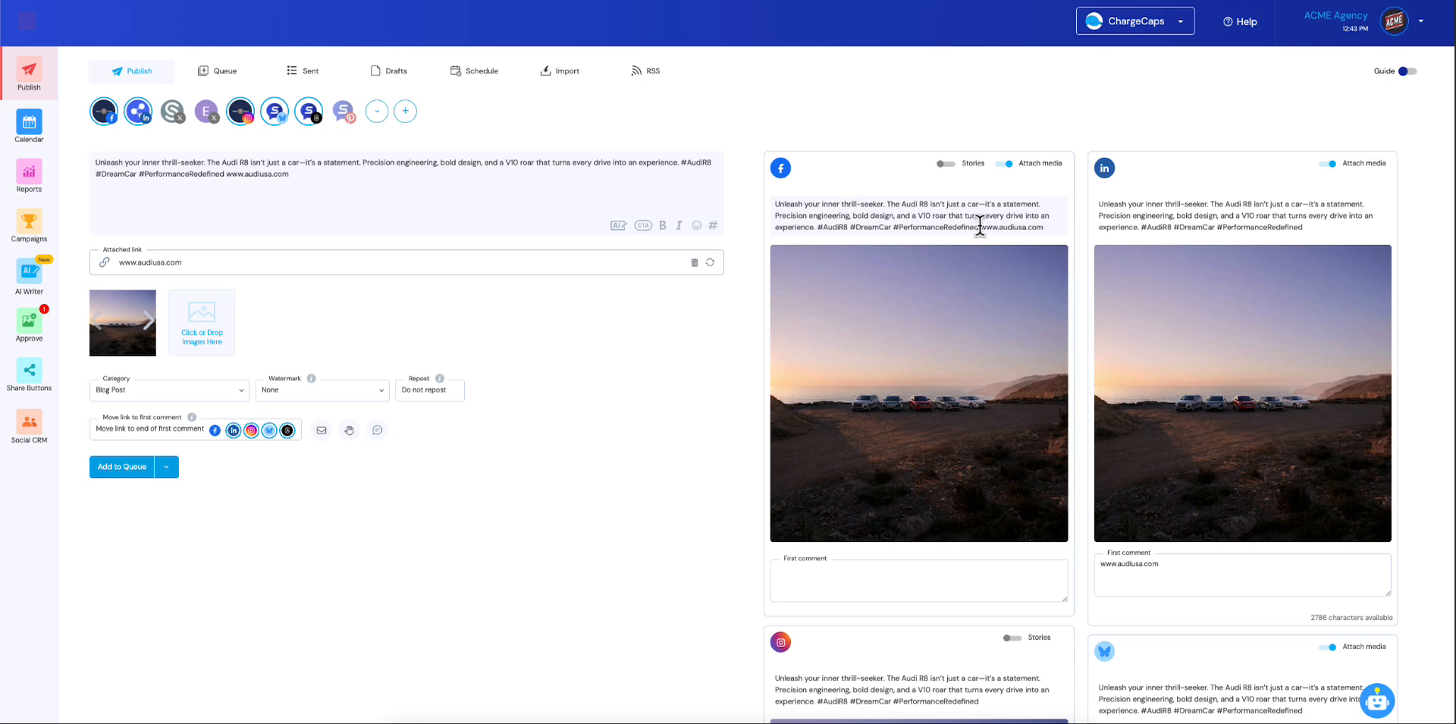
pyautogui.click(1008, 164)
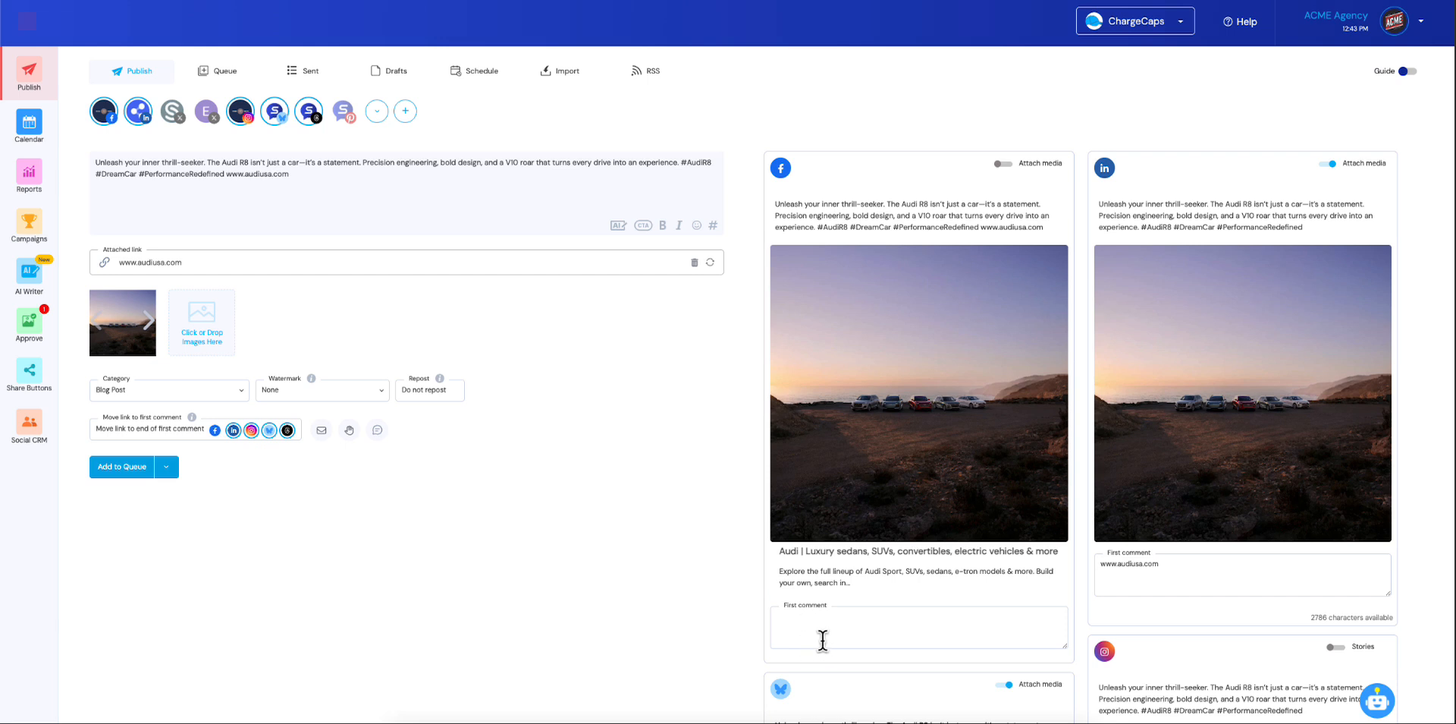
pyautogui.click(215, 432)
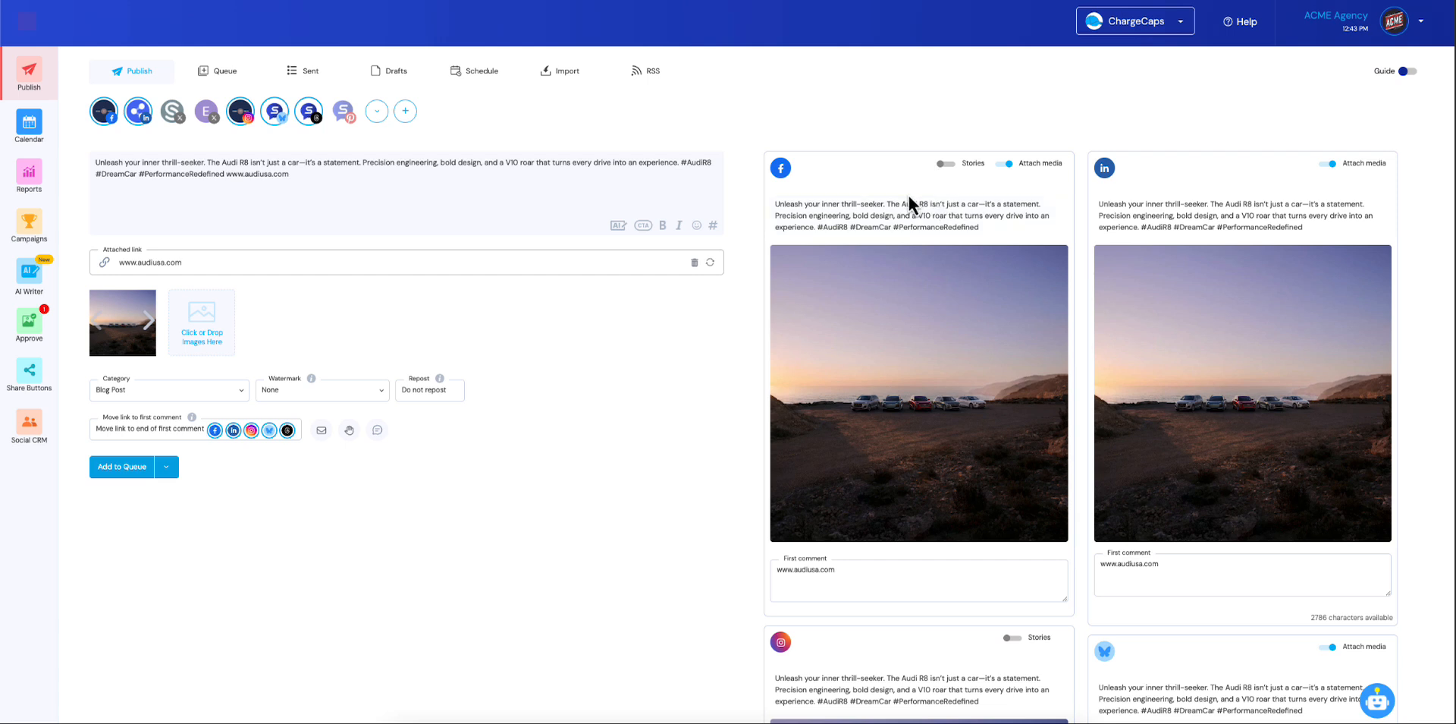
# Step: Open the Reddit SMM RSS feed for editing
pyautogui.click(641, 72)
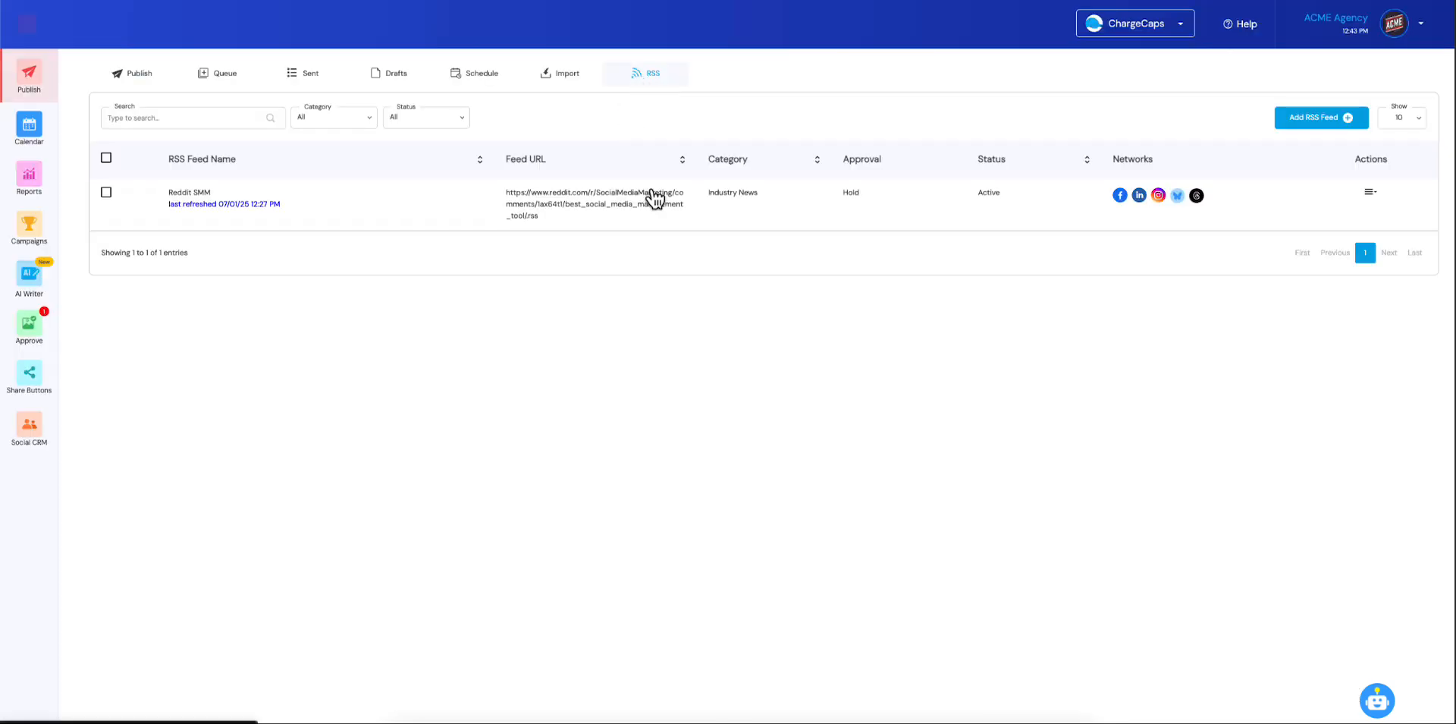
pyautogui.click(1371, 194)
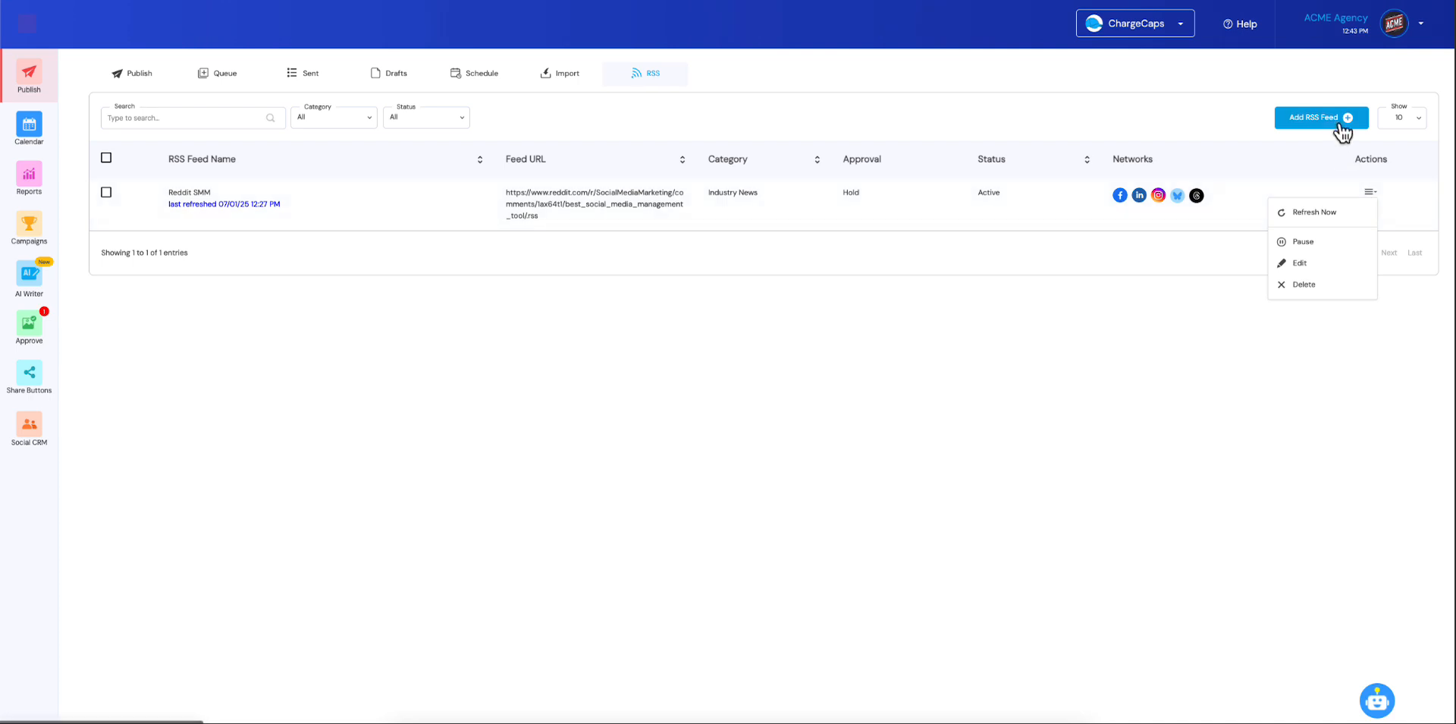
pyautogui.click(1309, 264)
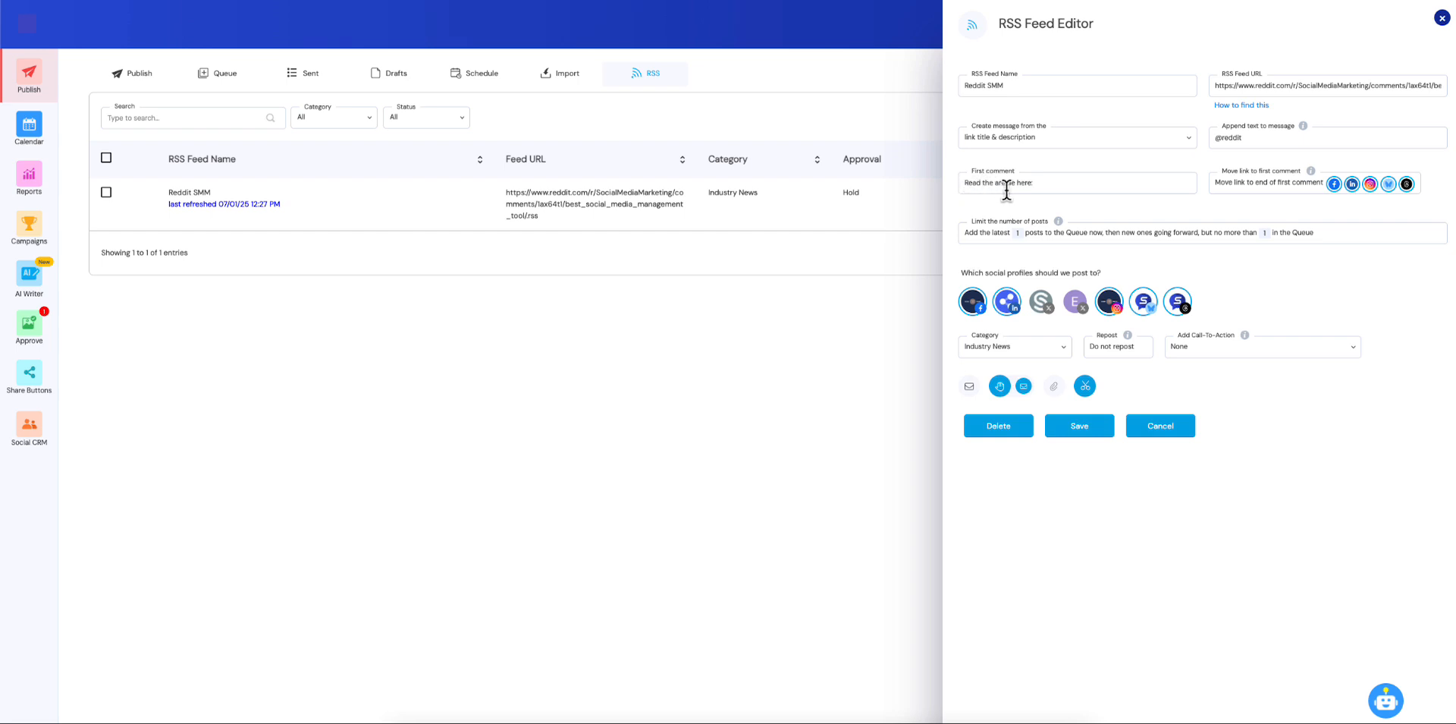
# Step: Review the feed's first comment text and its options for moving the link to the first comment, and save the feed
pyautogui.click(1023, 188)
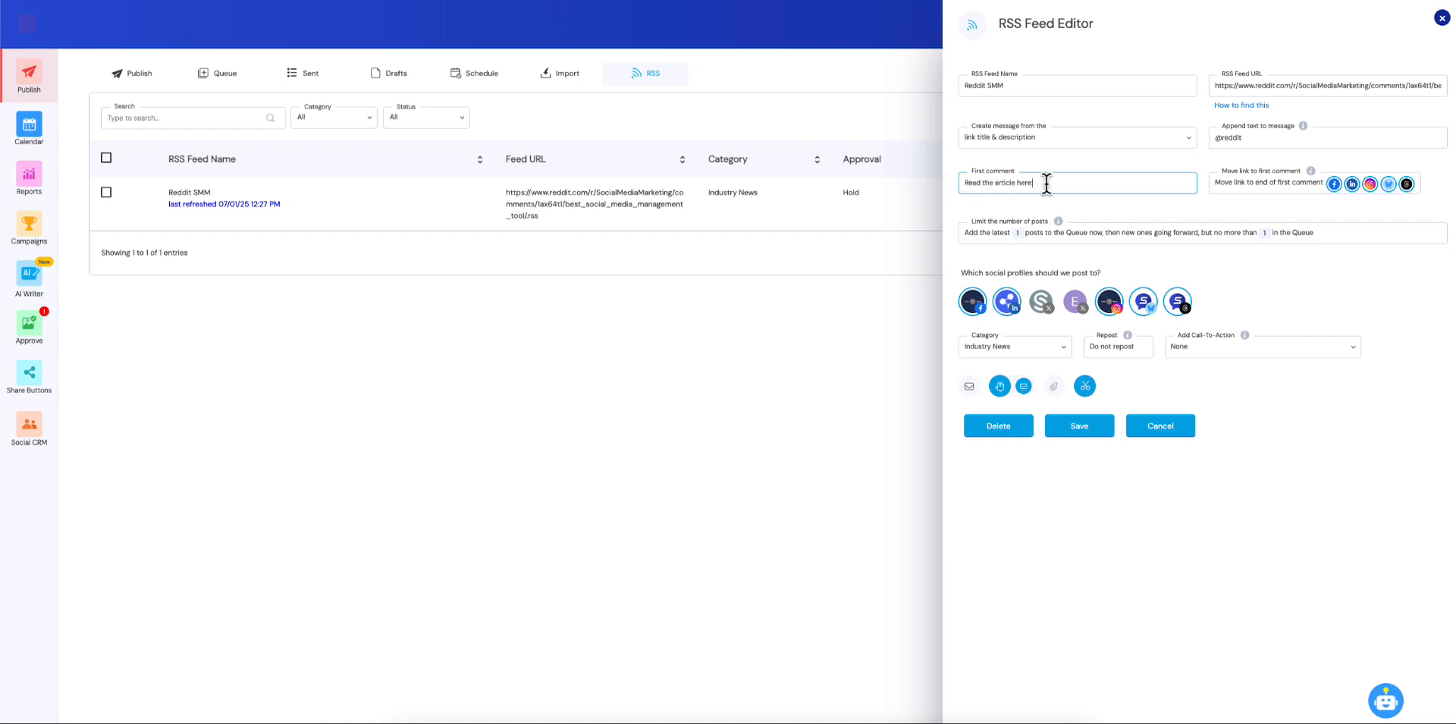
pyautogui.click(1265, 190)
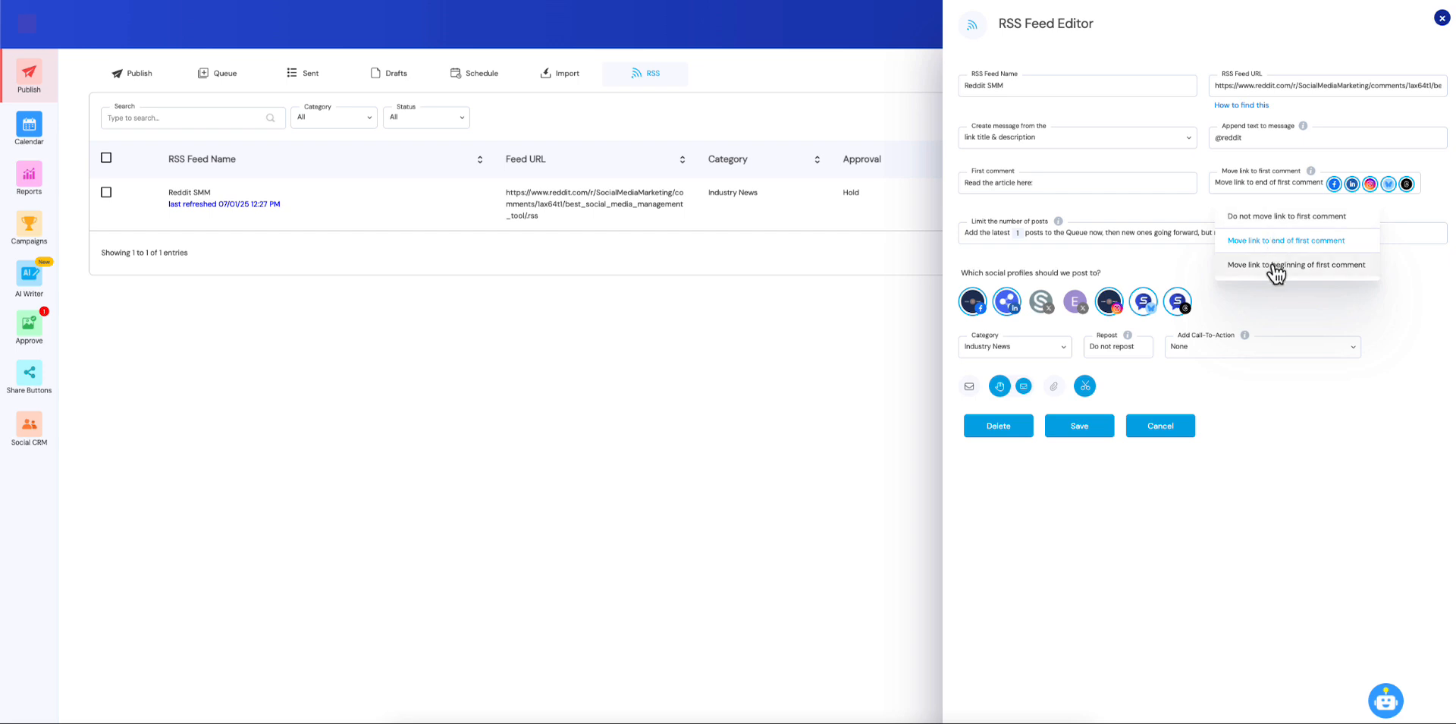
pyautogui.click(1281, 201)
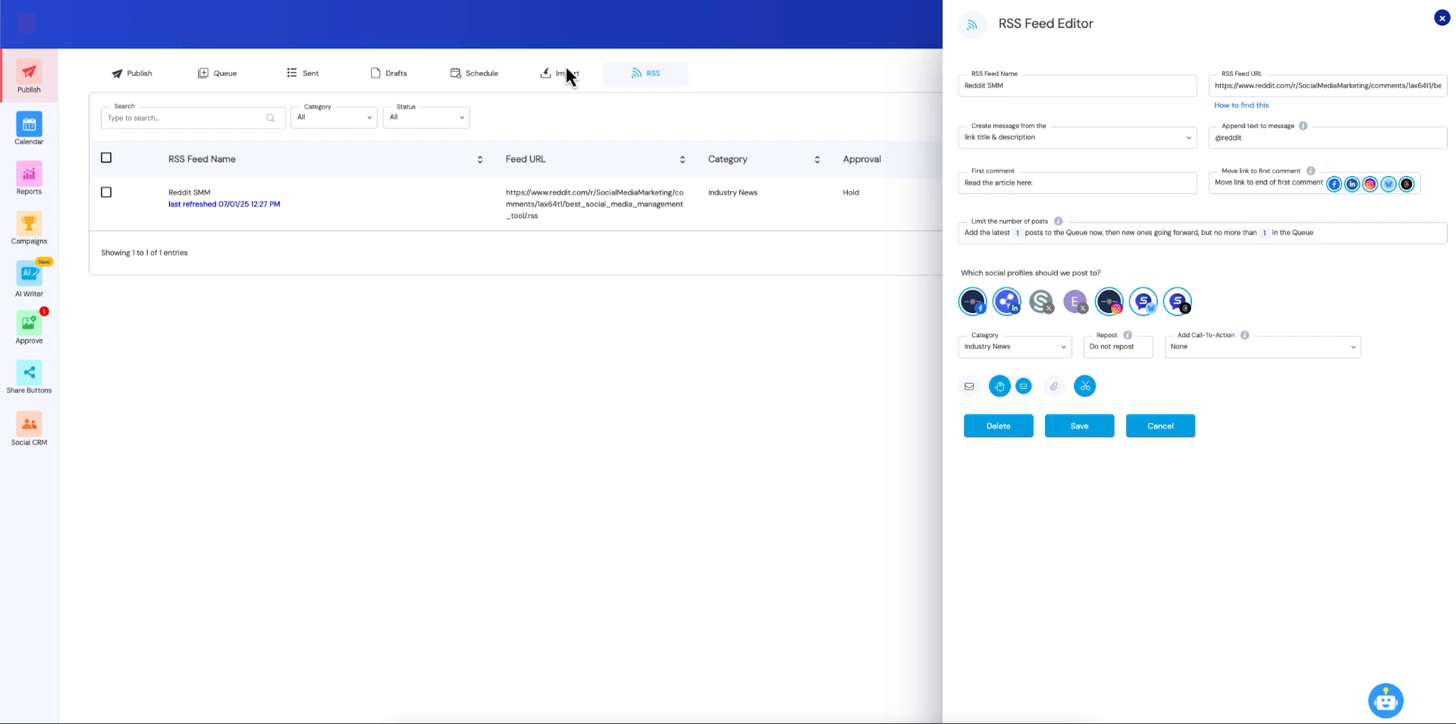
pyautogui.click(1081, 430)
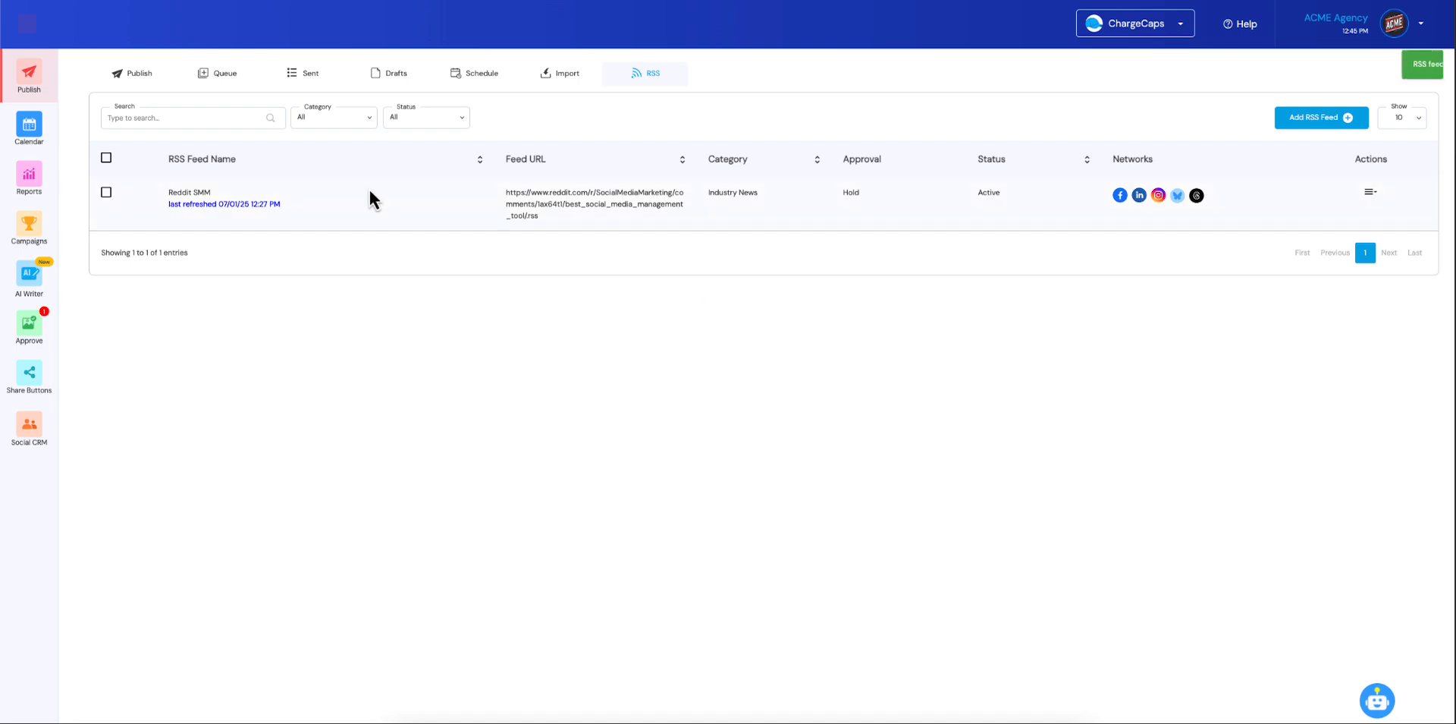
# Step: Return to the drafted Audi post and examine the message and first comment in the Facebook, LinkedIn, Instagram, Bluesky and Threads previews
pyautogui.click(136, 76)
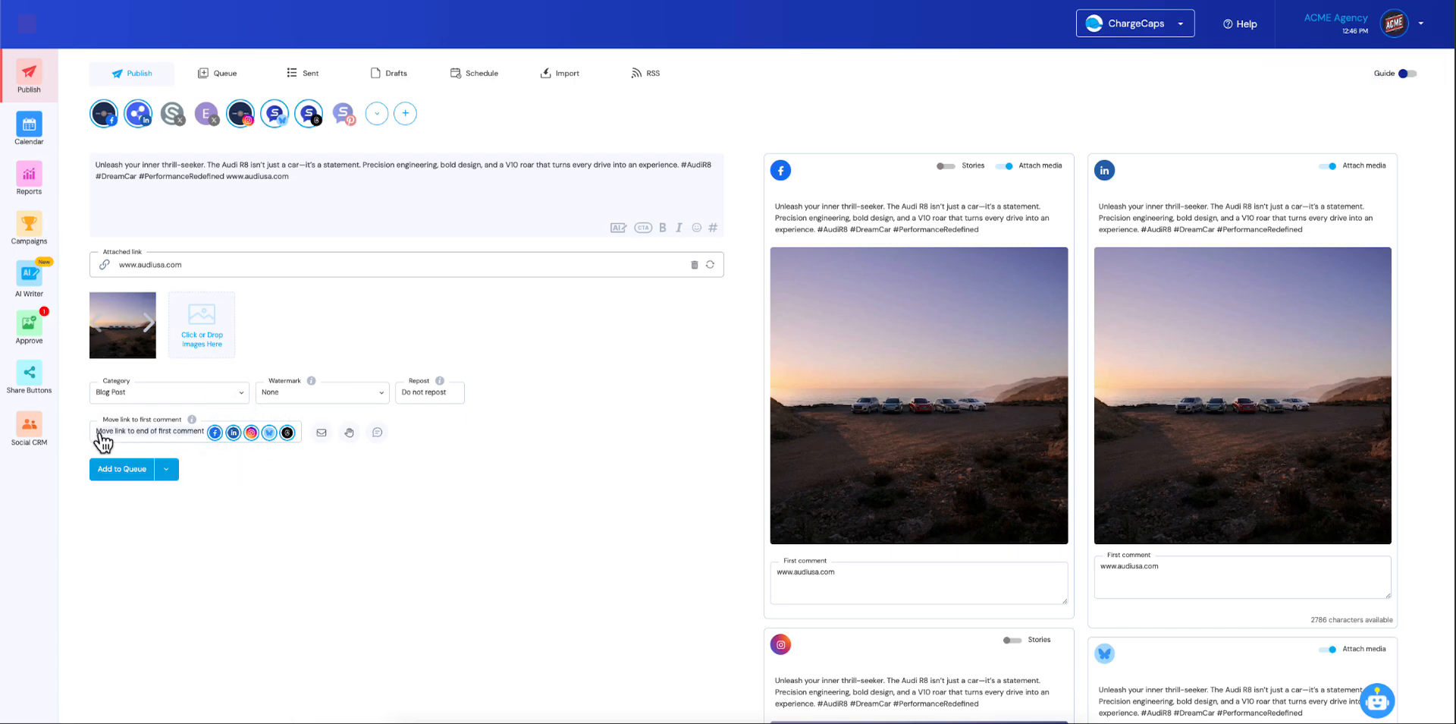
pyautogui.scroll(-2, 1209, 402)
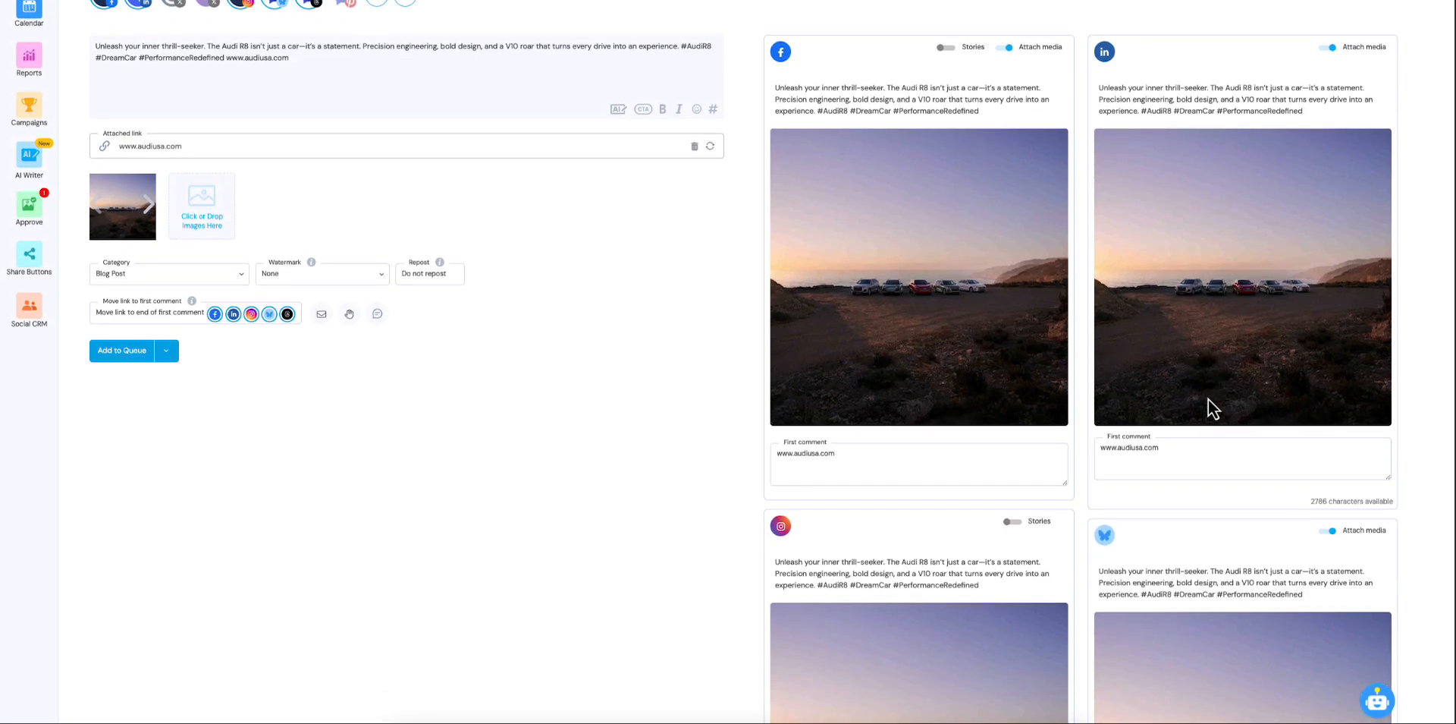
pyautogui.scroll(-3, 1209, 399)
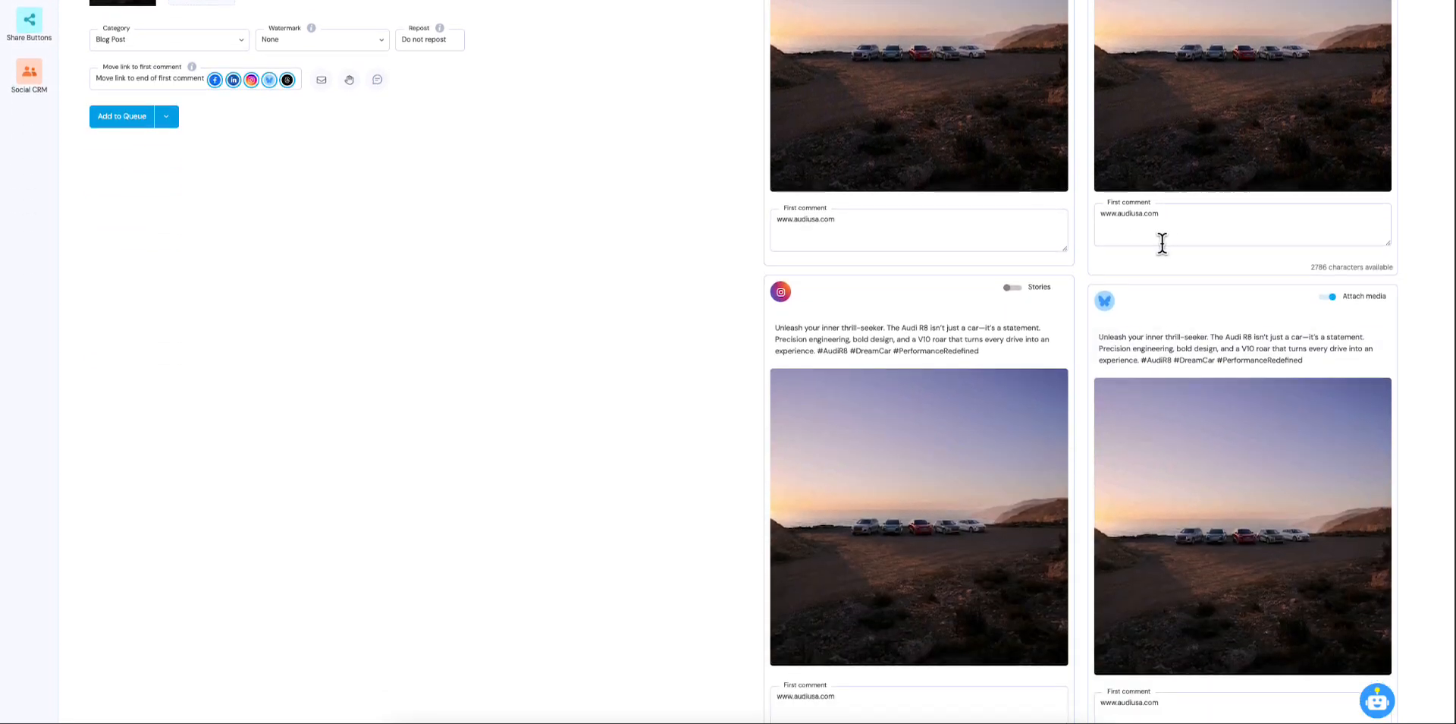
pyautogui.scroll(-3, 1162, 243)
pyautogui.scroll(-1, 1209, 481)
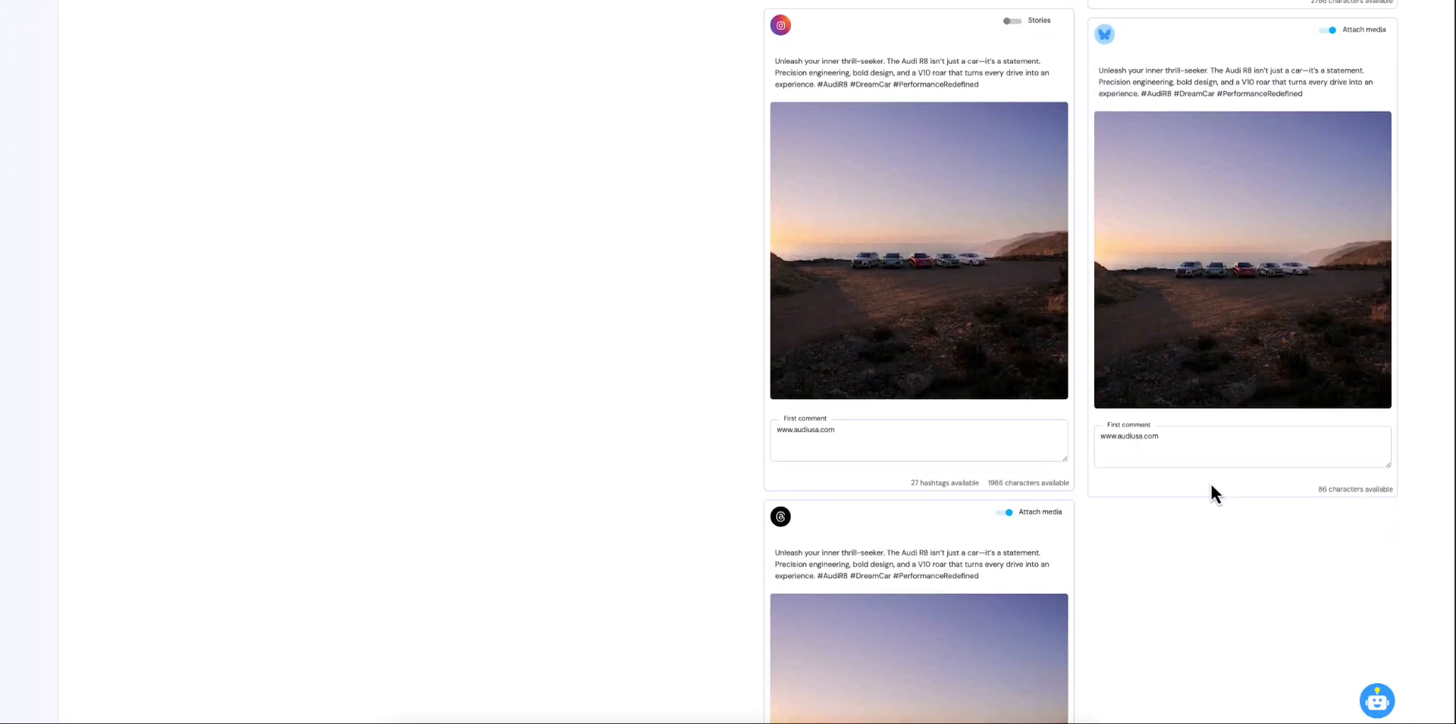
pyautogui.scroll(-4, 1212, 493)
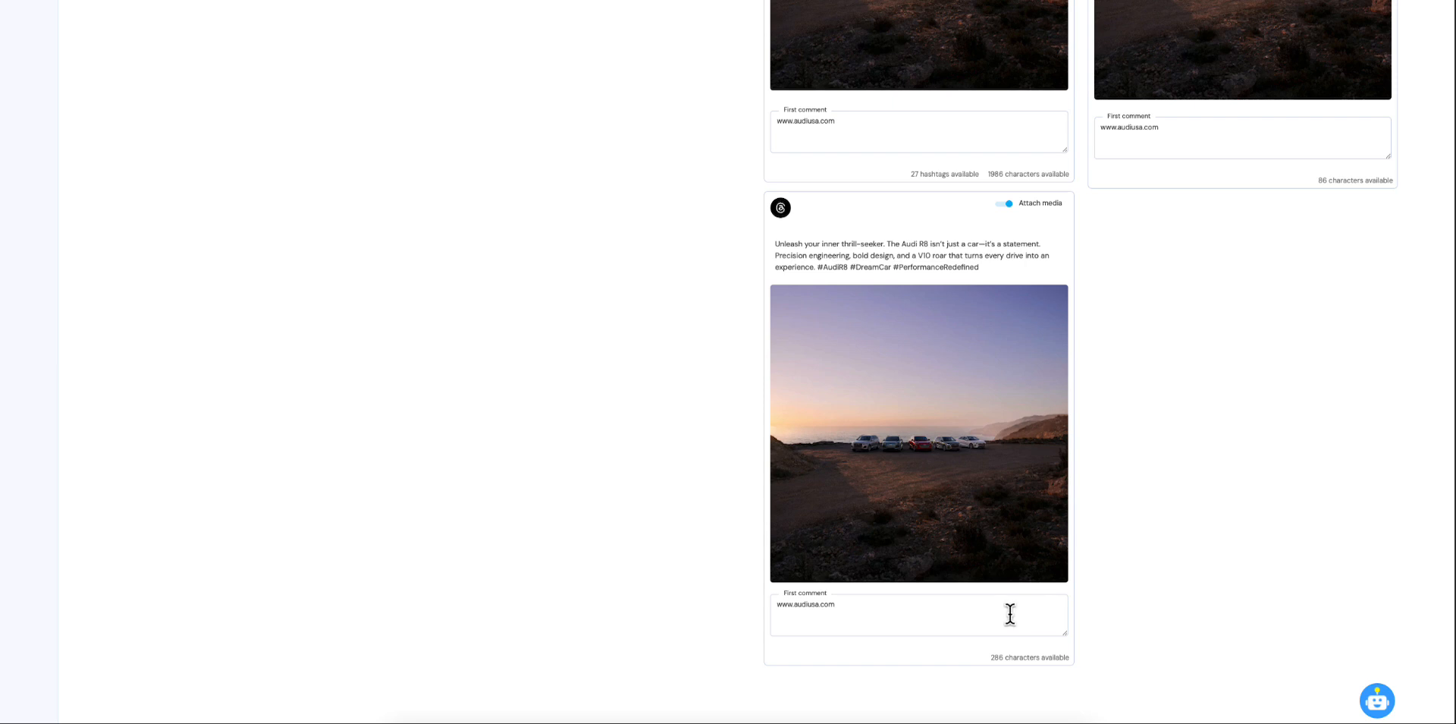
pyautogui.scroll(10, 1010, 612)
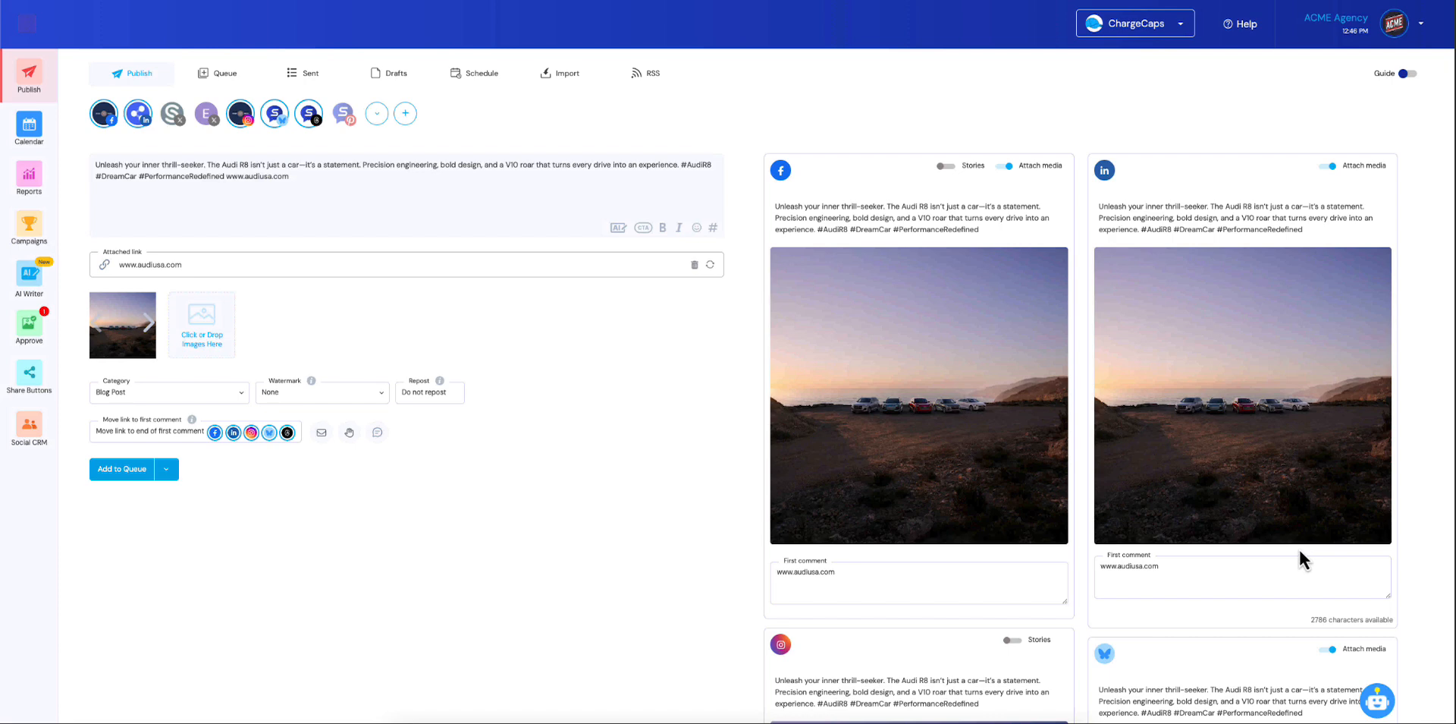
pyautogui.scroll(-3, 1300, 552)
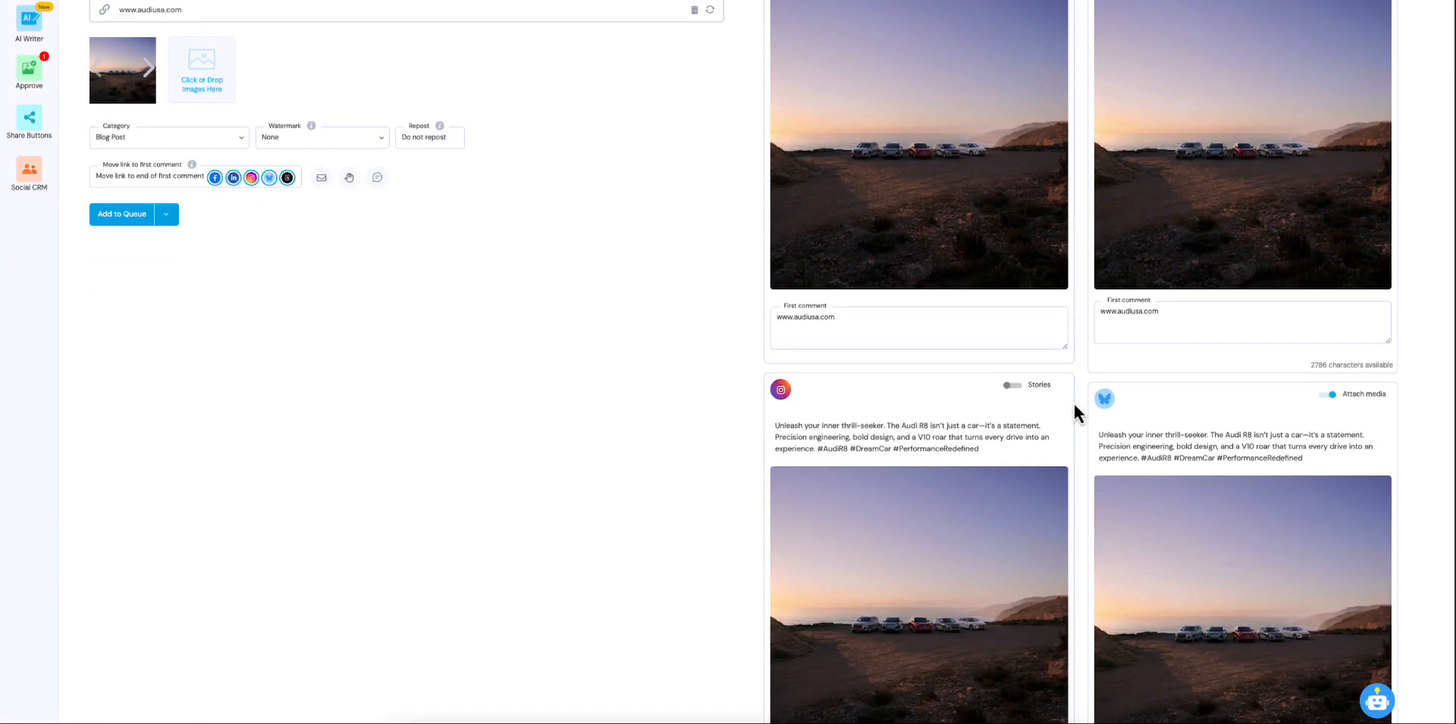
pyautogui.click(1031, 331)
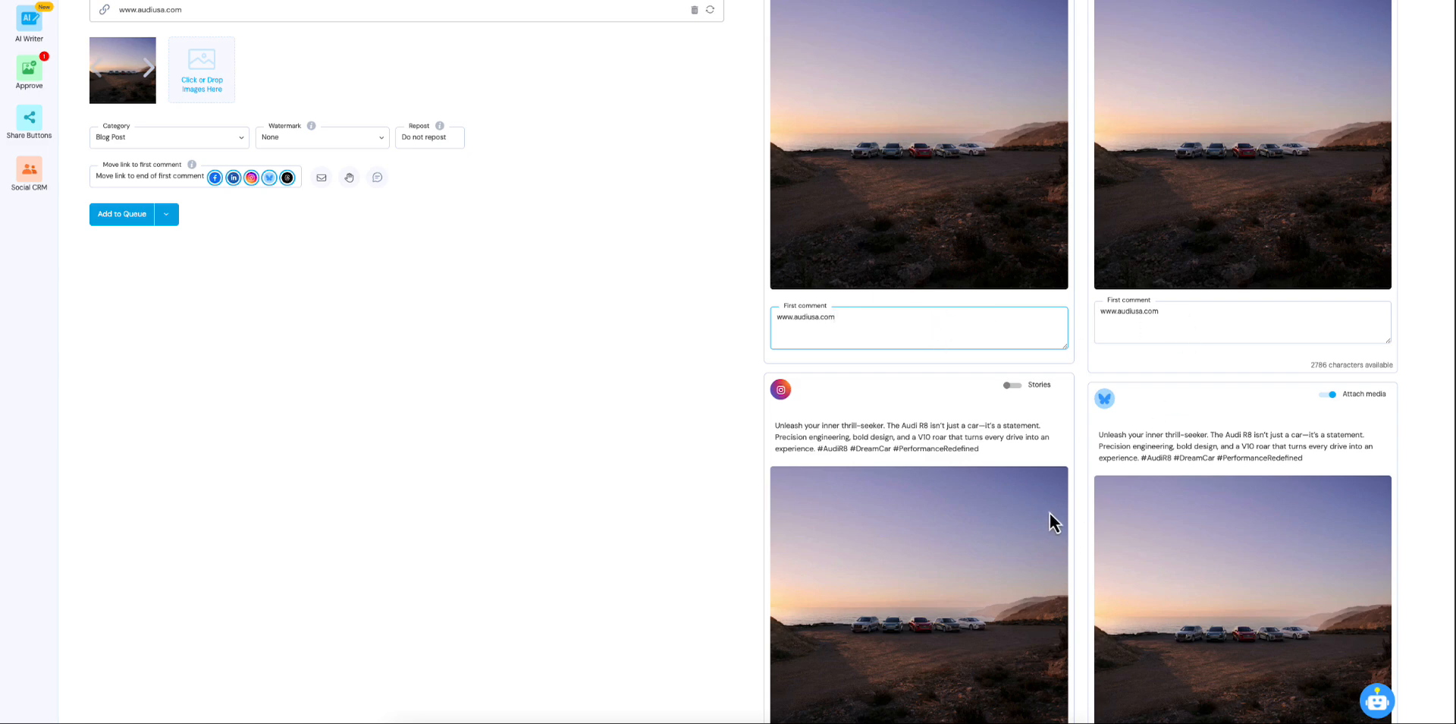
pyautogui.scroll(3, 1049, 512)
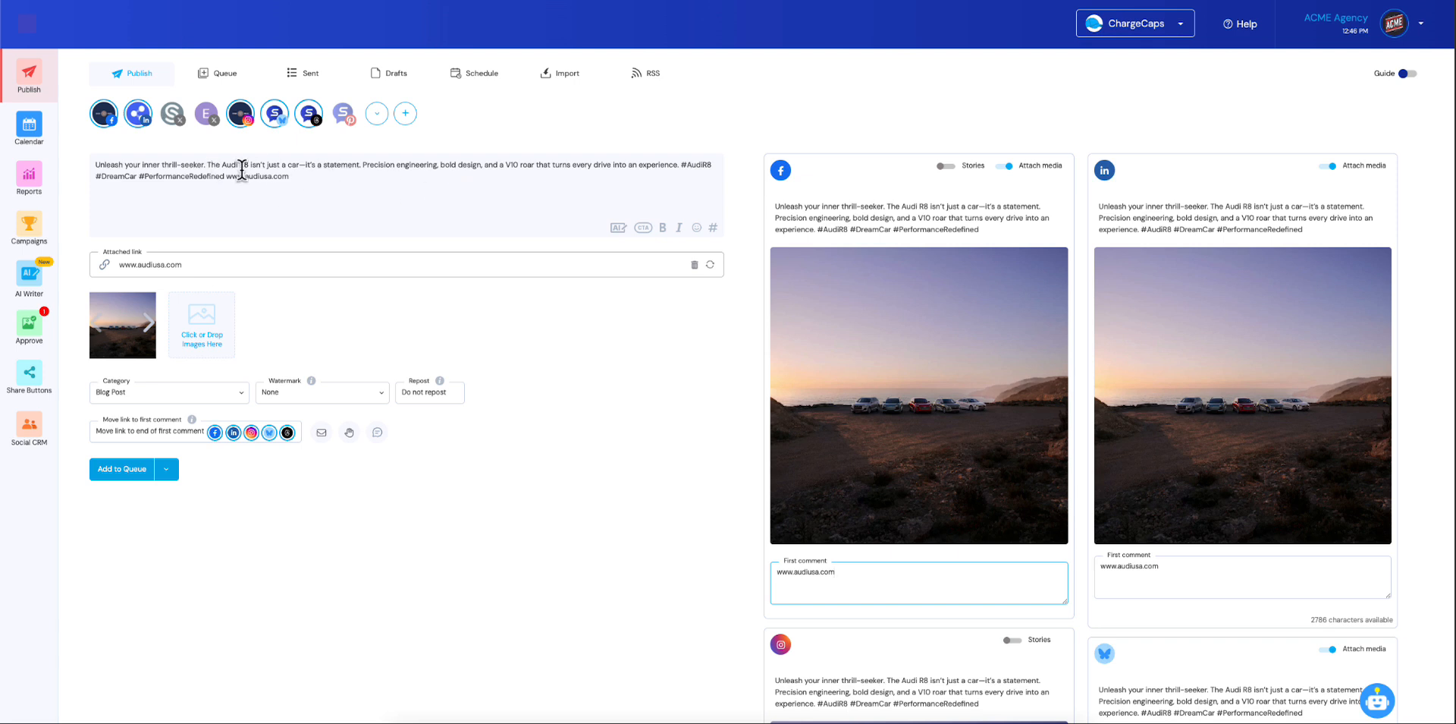
# Step: Append the filler text "sdfasdfsadfsdfsdfsd" after the link in the post message, and check how each network preview handles it
pyautogui.click(345, 178)
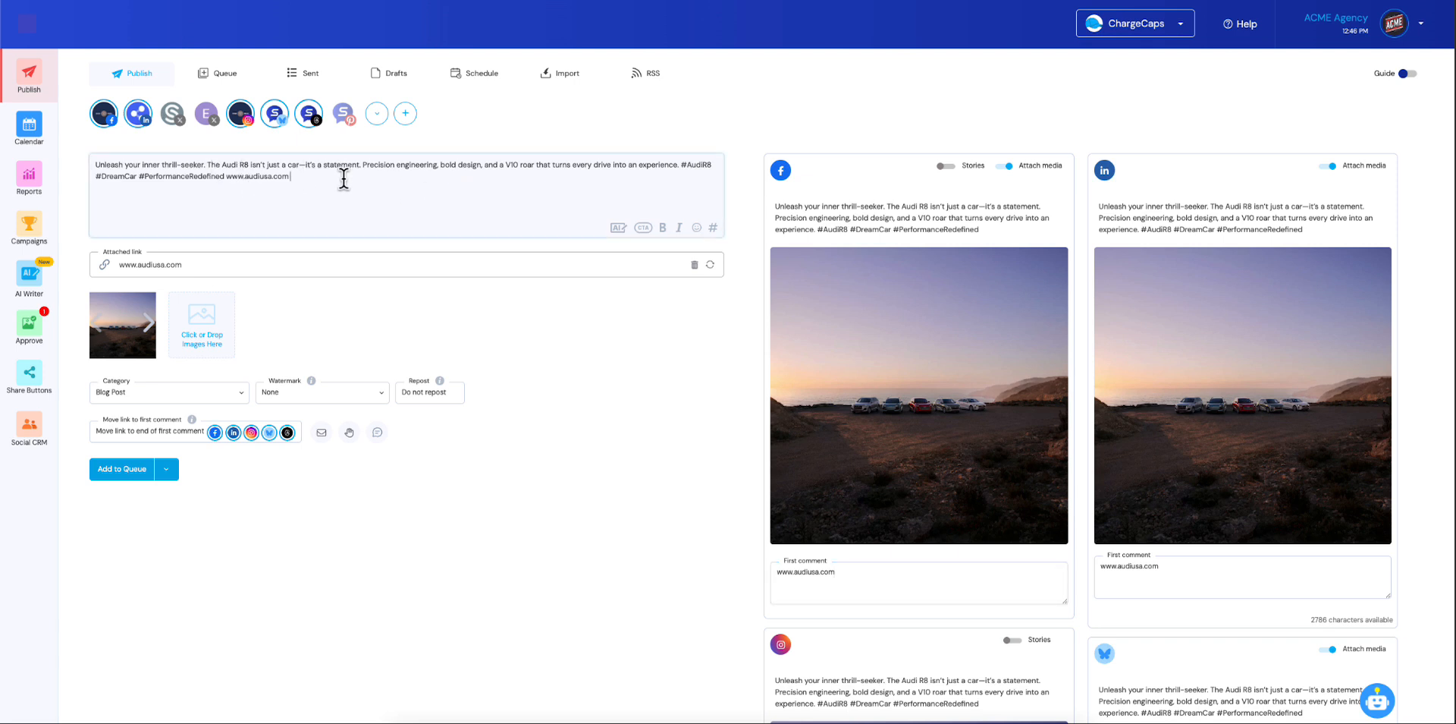
pyautogui.write('sdfasdfsadfsdfsdfsd')
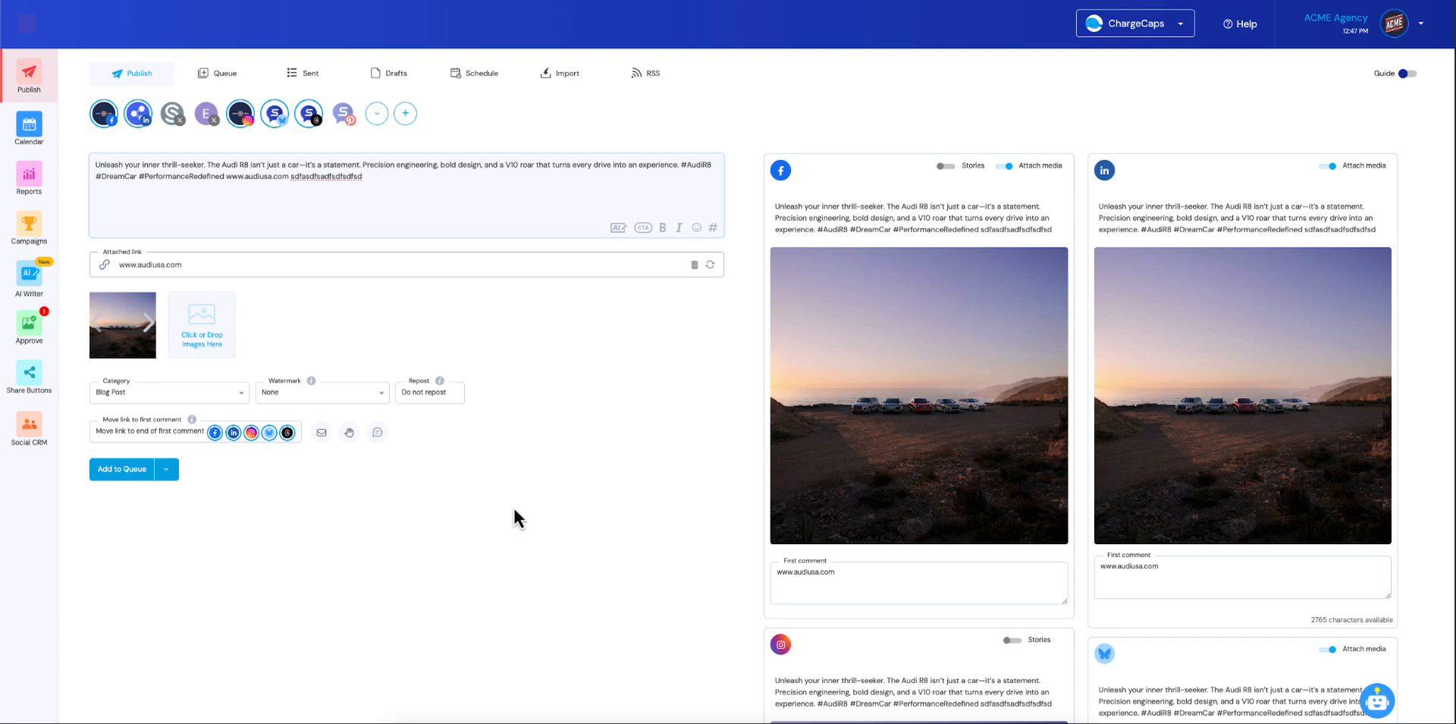
pyautogui.scroll(-3, 548, 501)
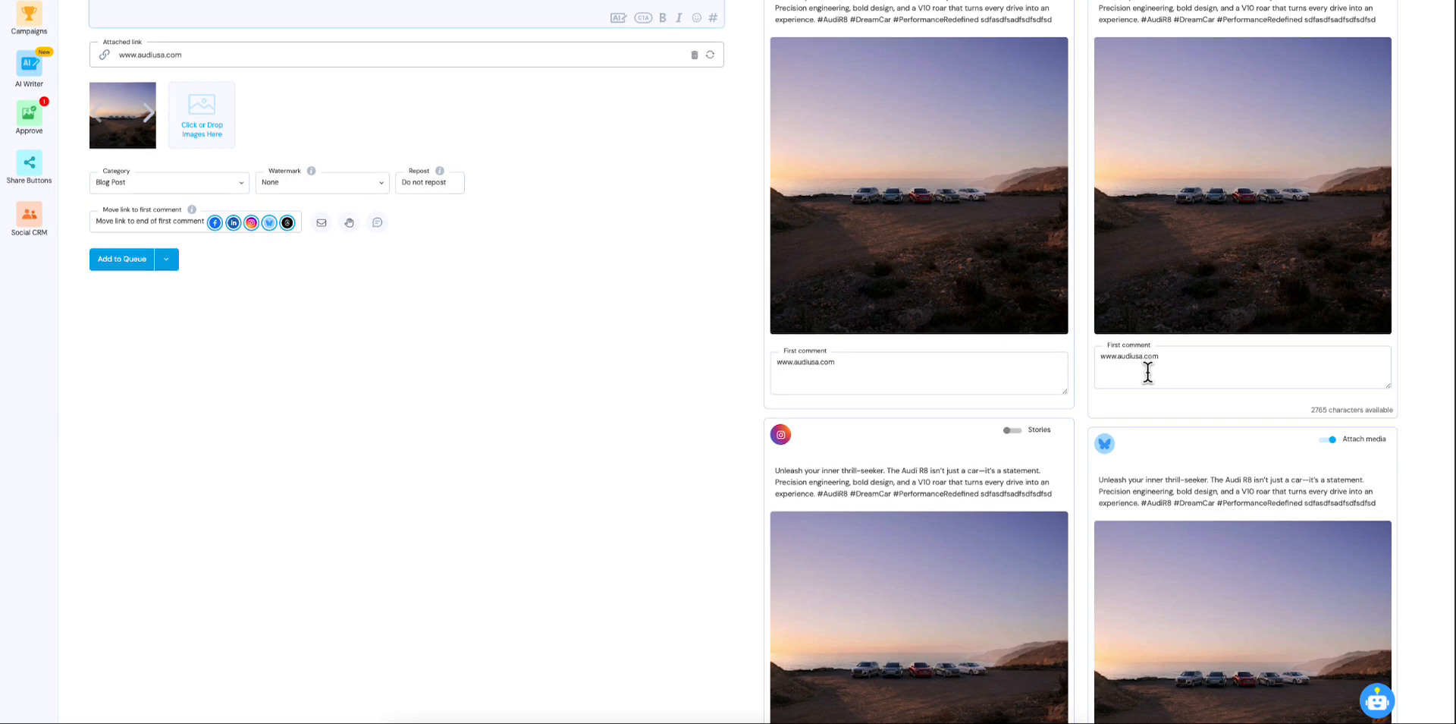
pyautogui.scroll(-4, 923, 559)
pyautogui.scroll(-5, 899, 602)
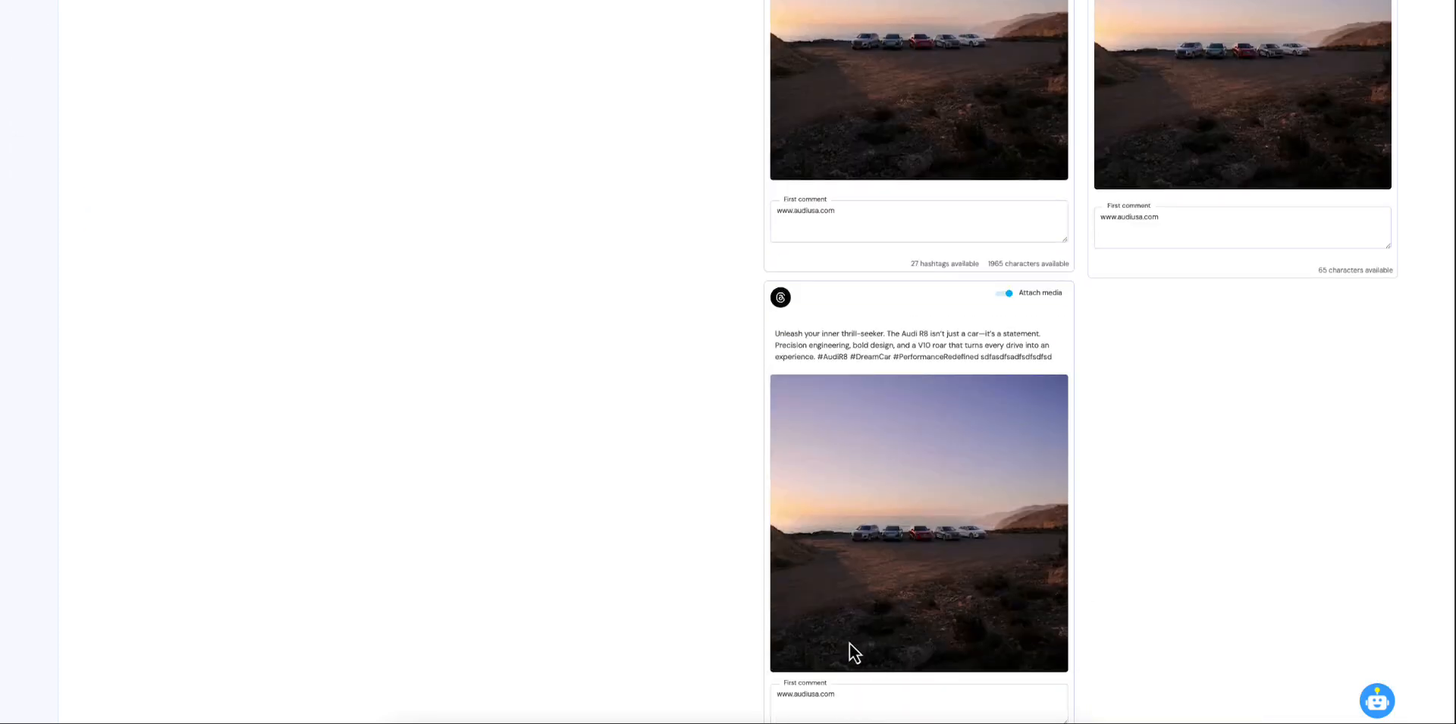
pyautogui.scroll(10, 962, 461)
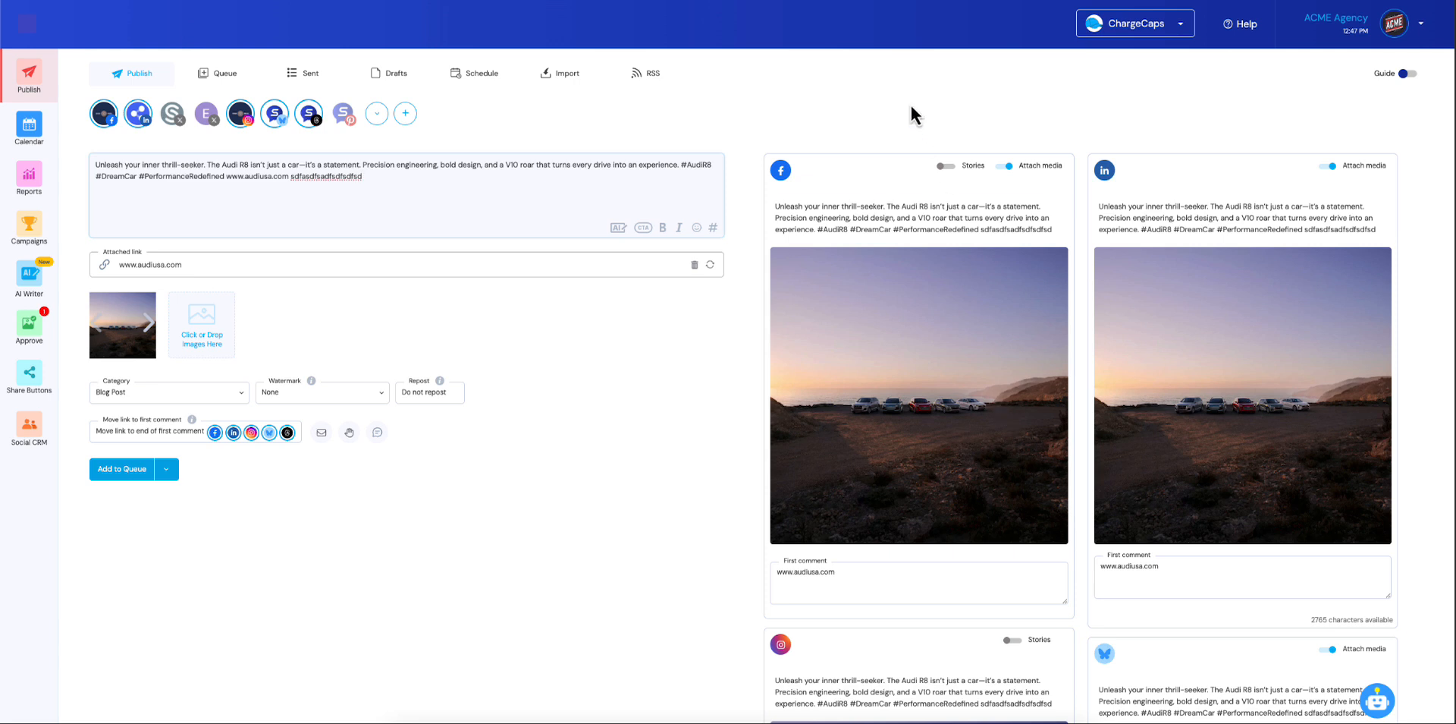